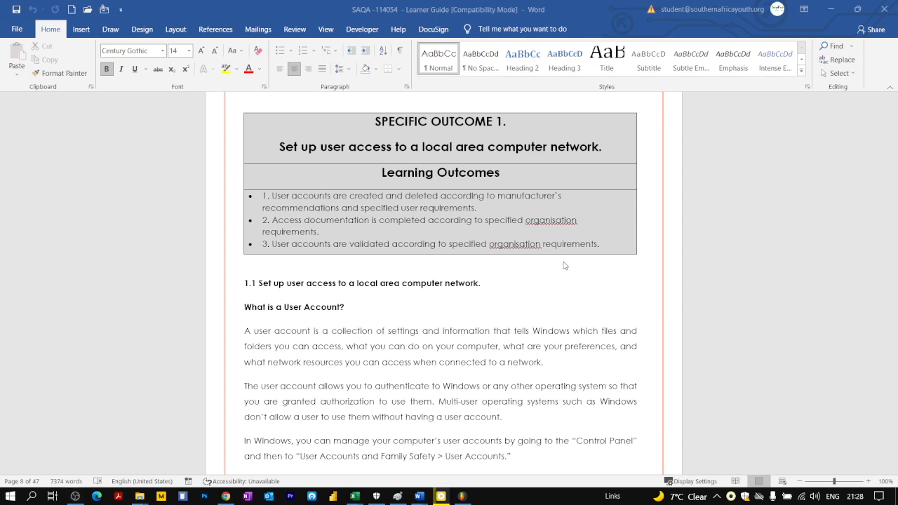
{"action": "key", "text": "super"}
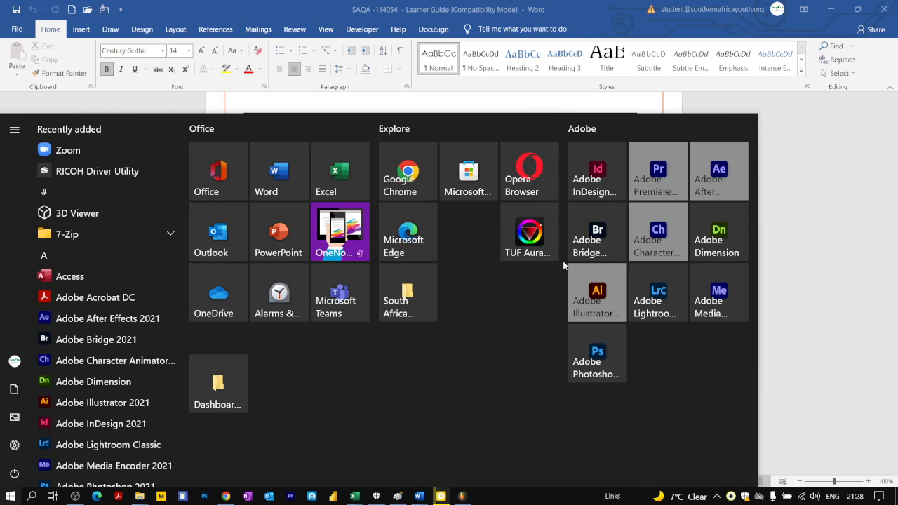
{"action": "mouse_move", "coordinate": [6, 370]}
{"action": "left_click", "coordinate": [740, 102]}
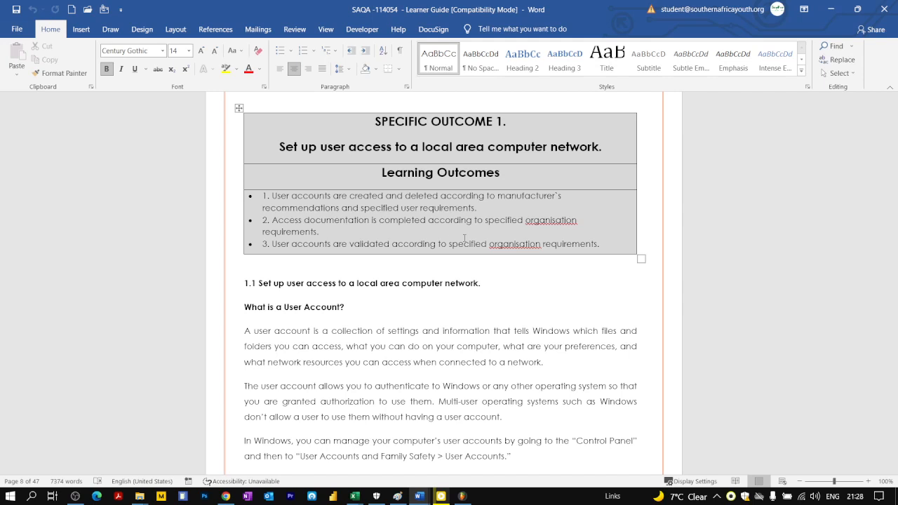
Read the learner guide's section on what a user account is, down to the User Accounts picture.
{"action": "scroll", "coordinate": [416, 249], "scroll_direction": "down", "scroll_amount": 1}
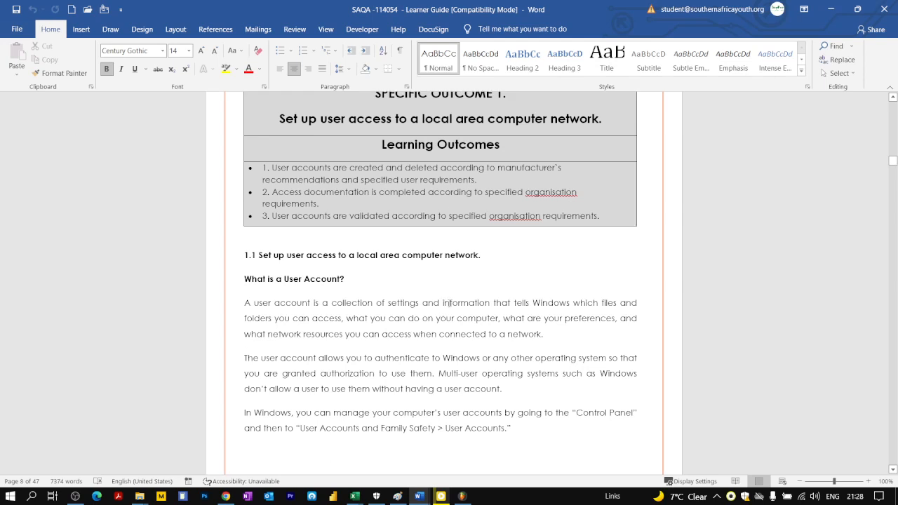
{"action": "scroll", "coordinate": [449, 303], "scroll_direction": "down", "scroll_amount": 2}
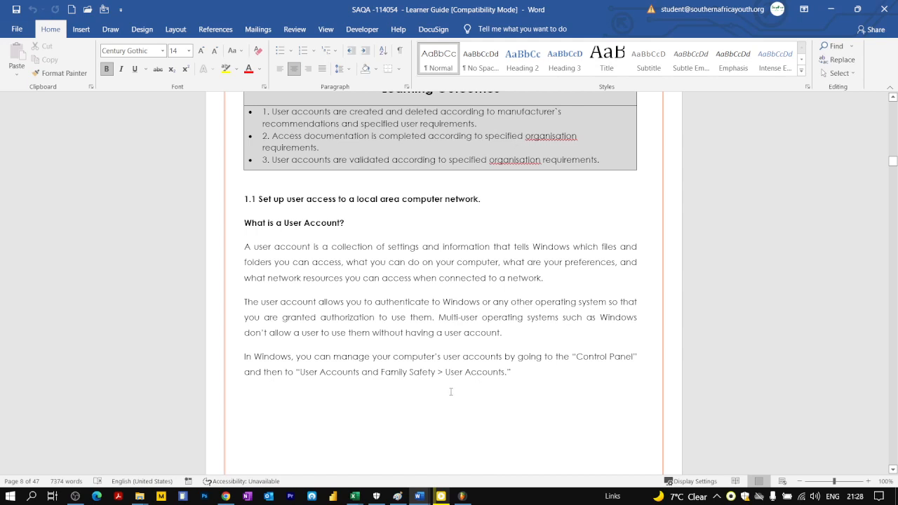
{"action": "scroll", "coordinate": [449, 389], "scroll_direction": "down", "scroll_amount": 10}
{"action": "scroll", "coordinate": [450, 393], "scroll_direction": "down", "scroll_amount": 1}
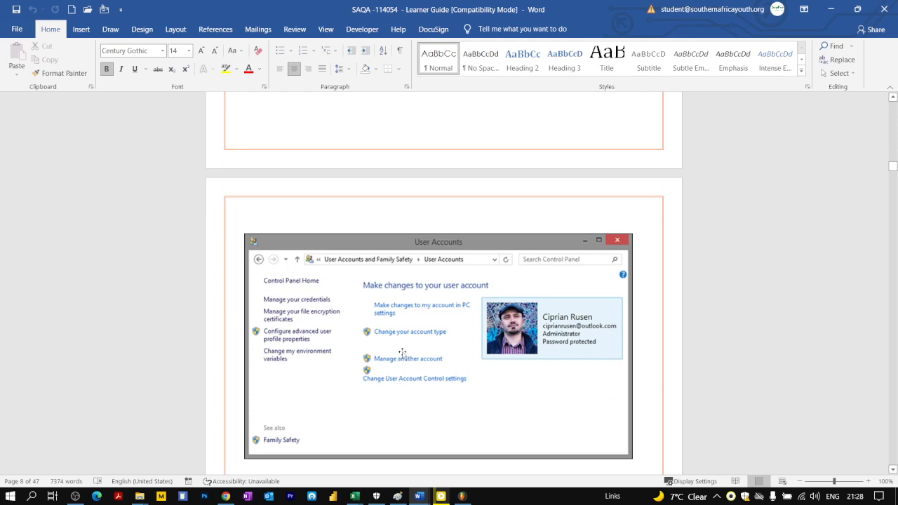
Switch to the Windows Control Panel.
{"action": "key", "text": "super"}
{"action": "type", "text": "co"}
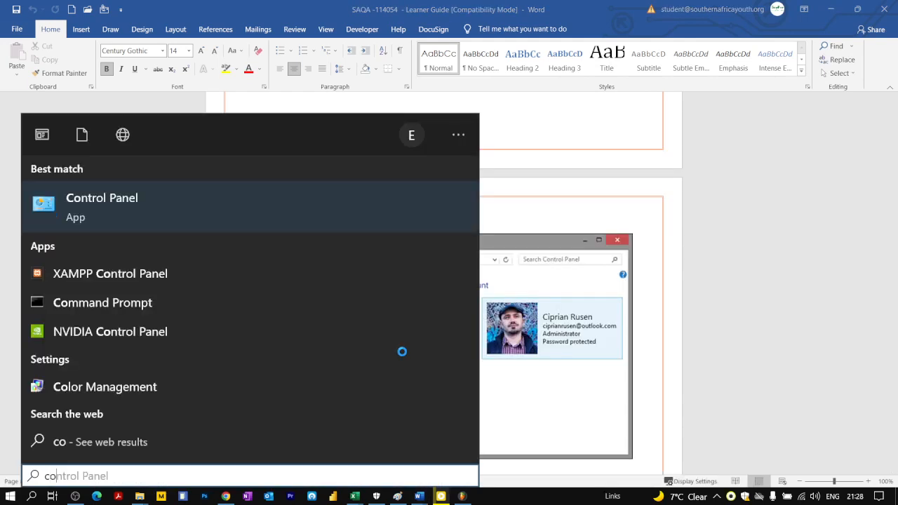
{"action": "left_click", "coordinate": [140, 206]}
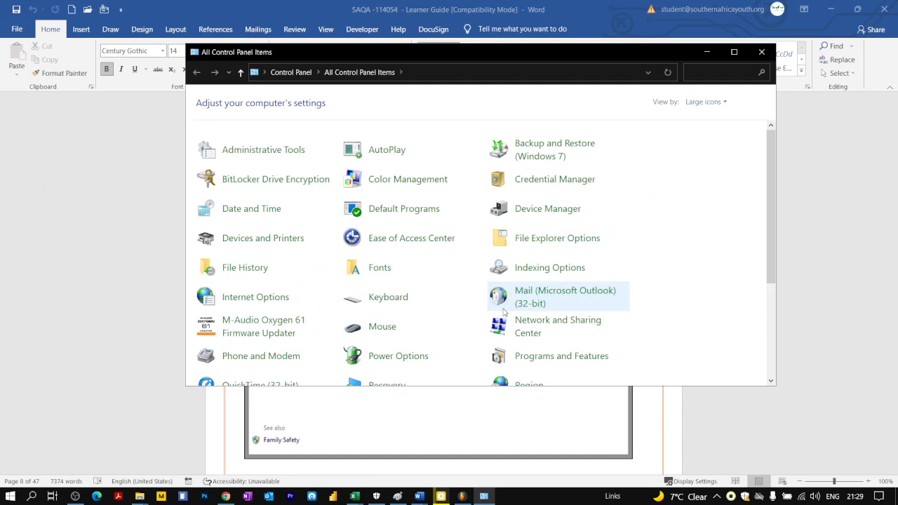
Find User Accounts among all Control Panel items and open it.
{"action": "scroll", "coordinate": [501, 323], "scroll_direction": "down", "scroll_amount": 1}
{"action": "scroll", "coordinate": [505, 333], "scroll_direction": "down", "scroll_amount": 1}
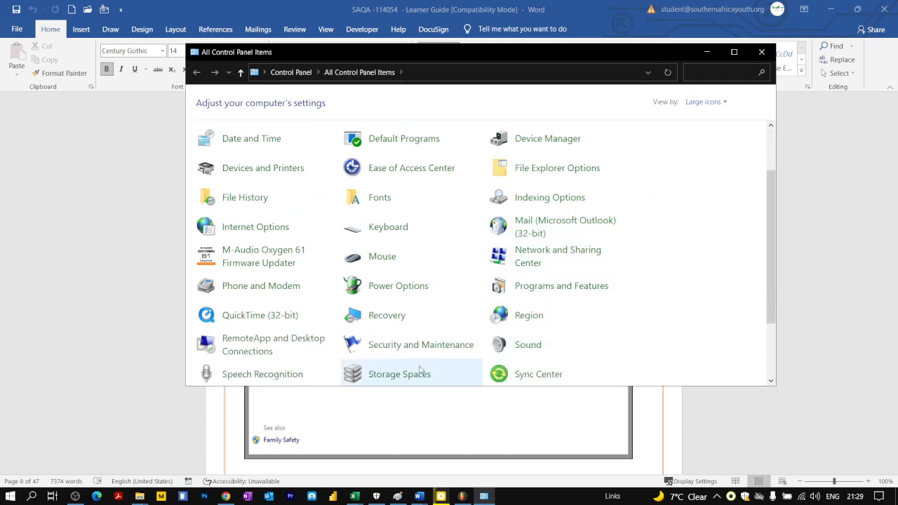
{"action": "scroll", "coordinate": [511, 366], "scroll_direction": "up", "scroll_amount": 2}
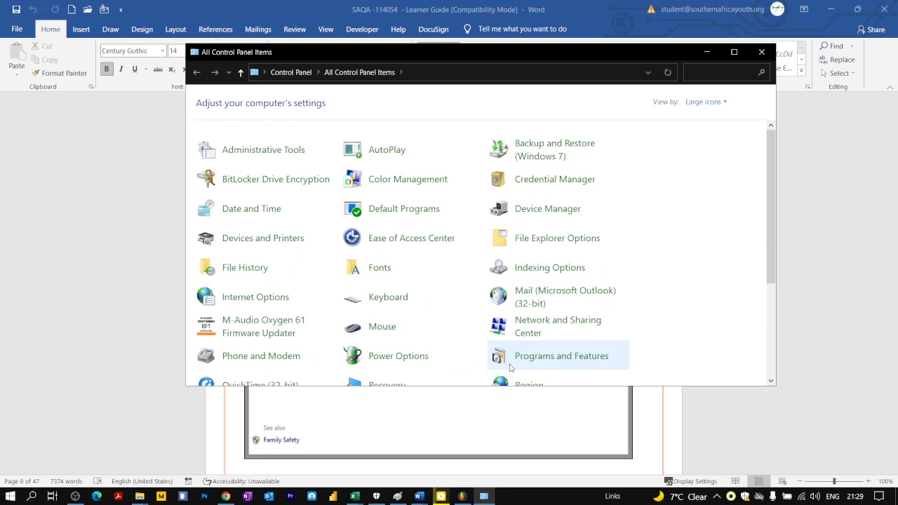
{"action": "scroll", "coordinate": [510, 366], "scroll_direction": "down", "scroll_amount": 3}
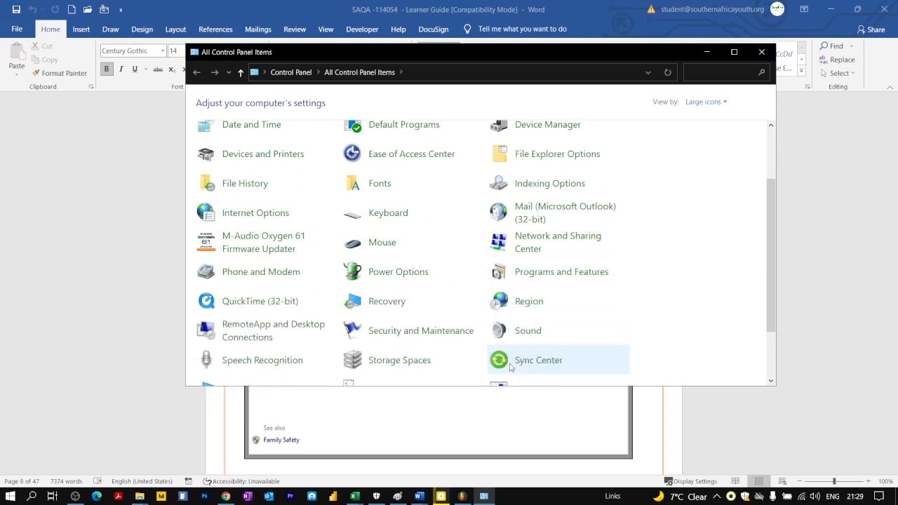
{"action": "scroll", "coordinate": [510, 366], "scroll_direction": "down", "scroll_amount": 3}
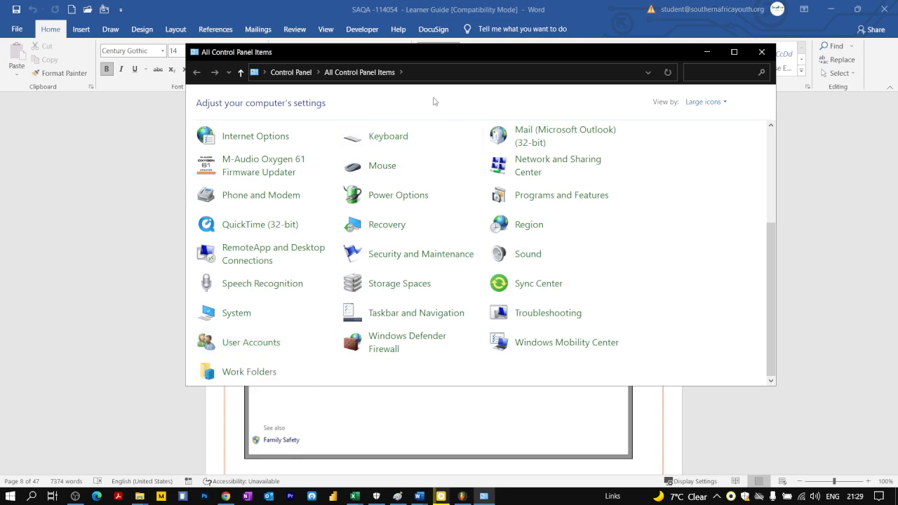
{"action": "left_click", "coordinate": [242, 346]}
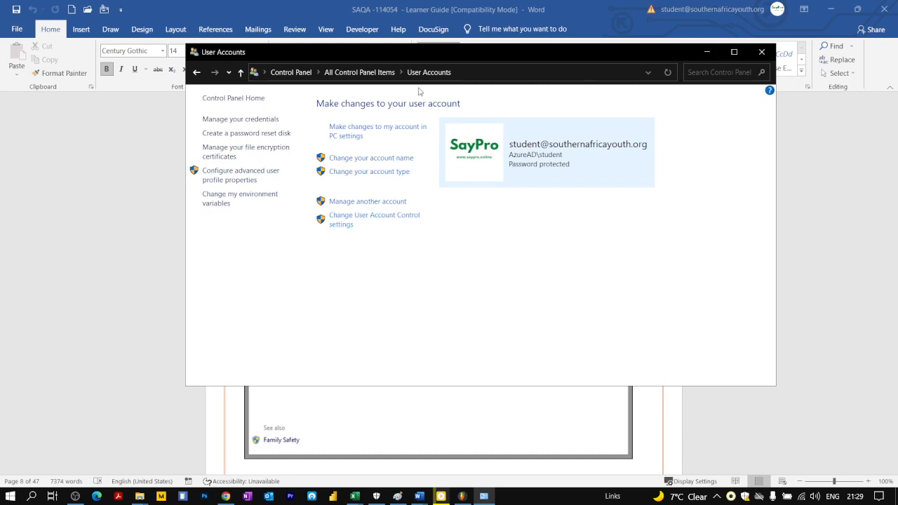
View the saved web credentials in Credential Manager and return to User Accounts.
{"action": "left_click", "coordinate": [235, 120]}
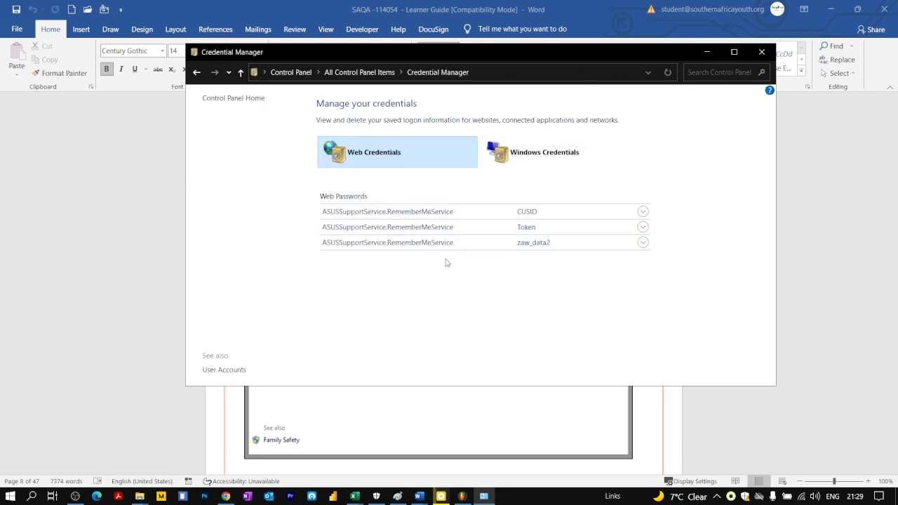
{"action": "left_click", "coordinate": [196, 72]}
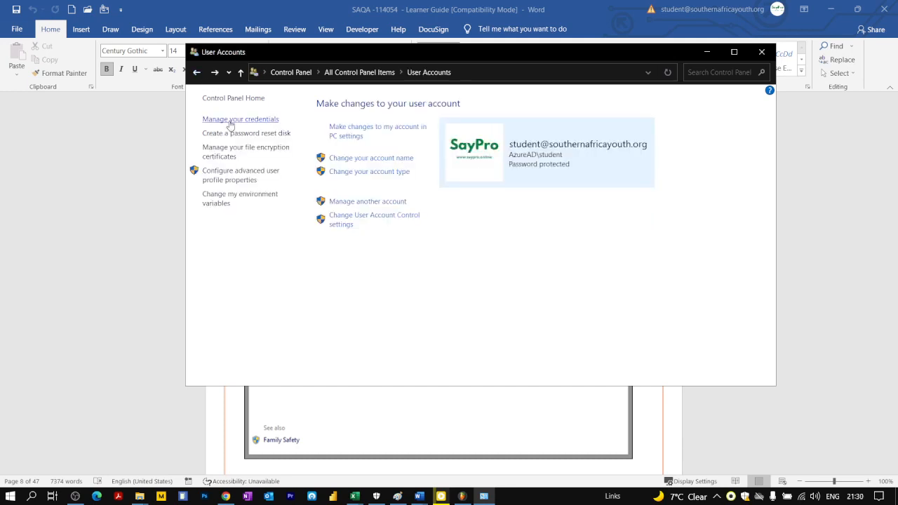
{"action": "left_click", "coordinate": [230, 120]}
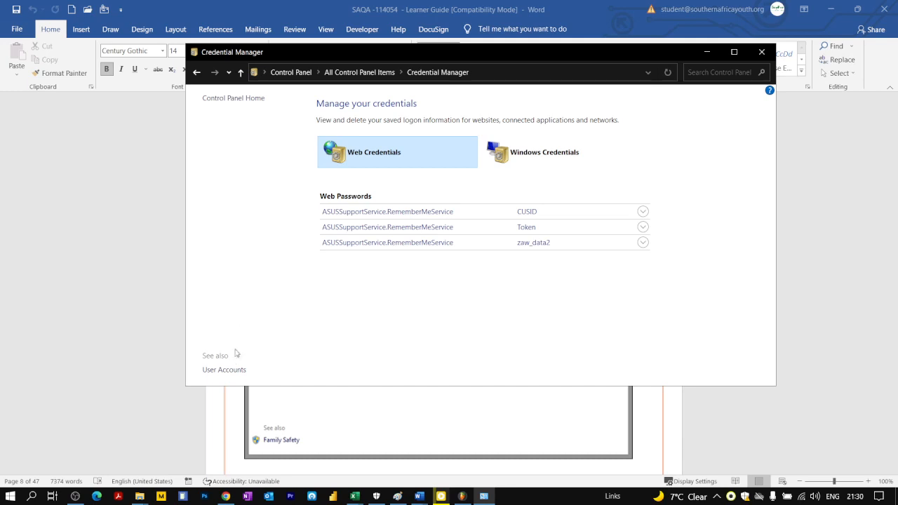
{"action": "left_click", "coordinate": [224, 370]}
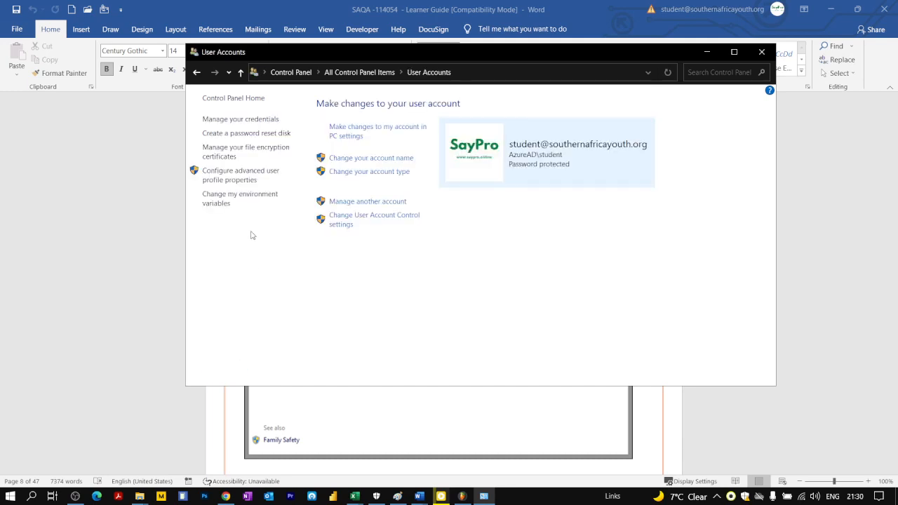
View the file encryption certificates tool and the account's info page in PC settings, closing each one.
{"action": "left_click", "coordinate": [226, 154]}
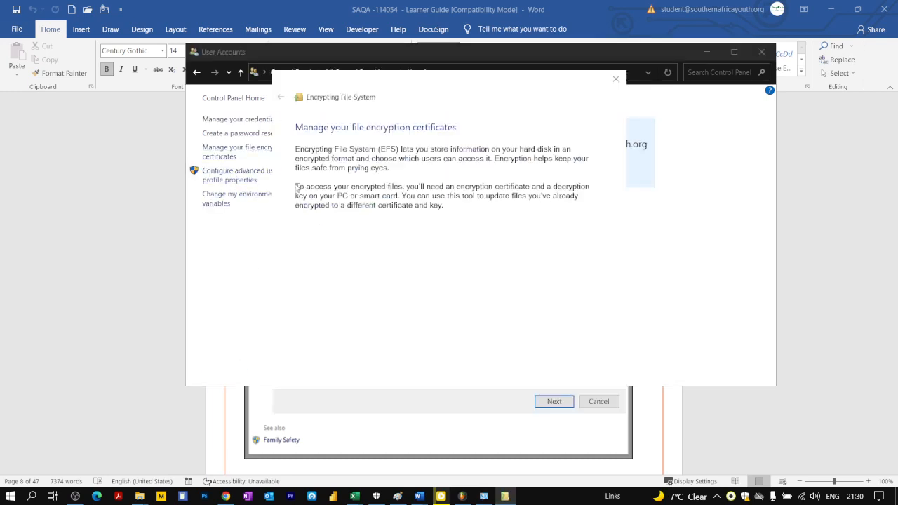
{"action": "left_click", "coordinate": [615, 80]}
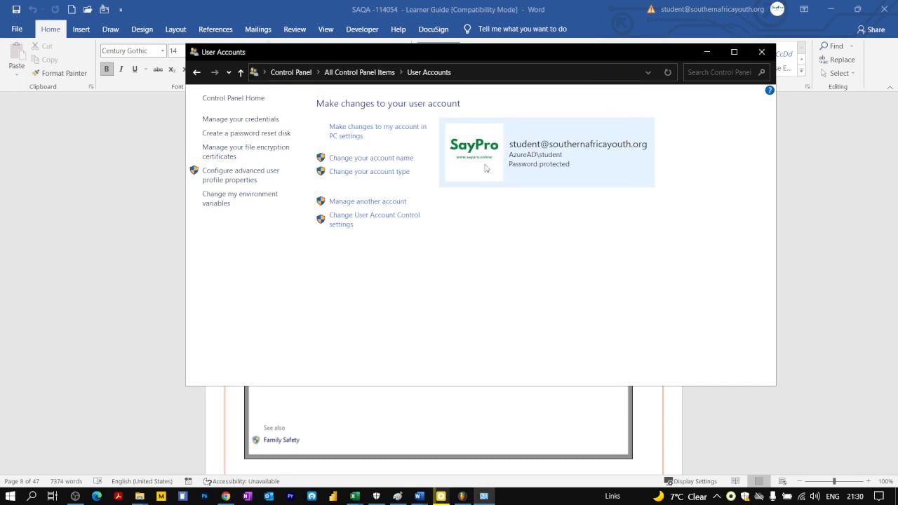
{"action": "left_click", "coordinate": [359, 134]}
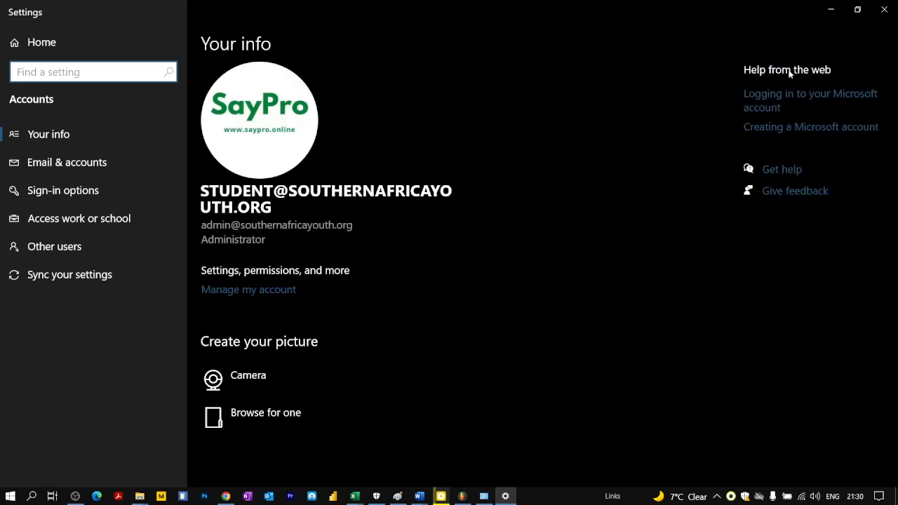
{"action": "left_click", "coordinate": [878, 9]}
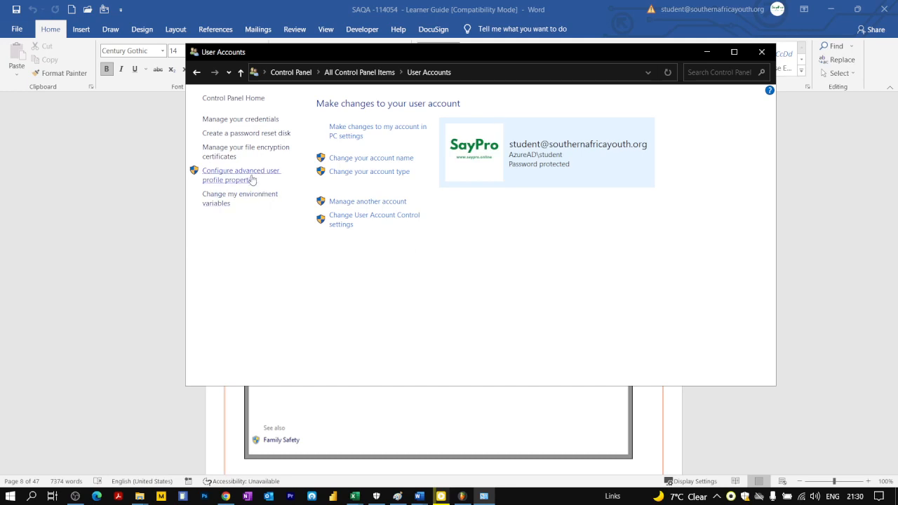
View the advanced user profile properties and the list of other accounts, and return to User Accounts.
{"action": "left_click", "coordinate": [339, 226]}
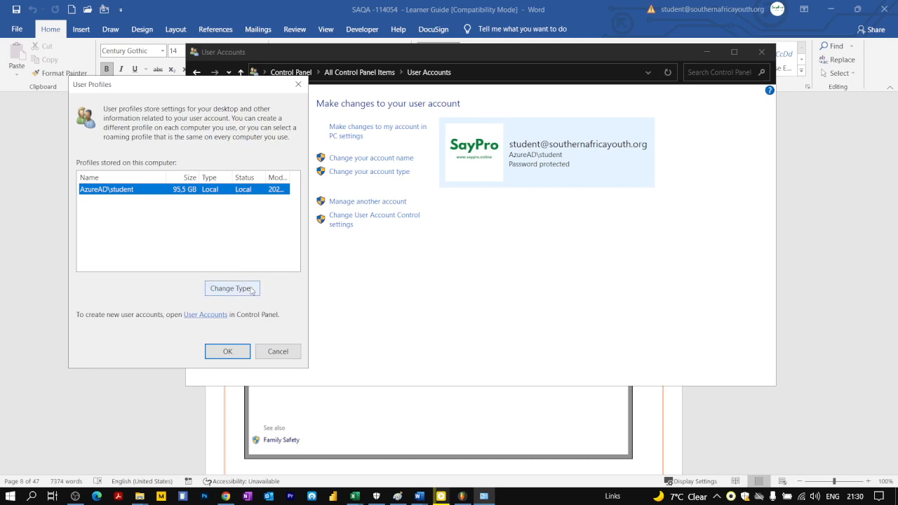
{"action": "left_click", "coordinate": [278, 353]}
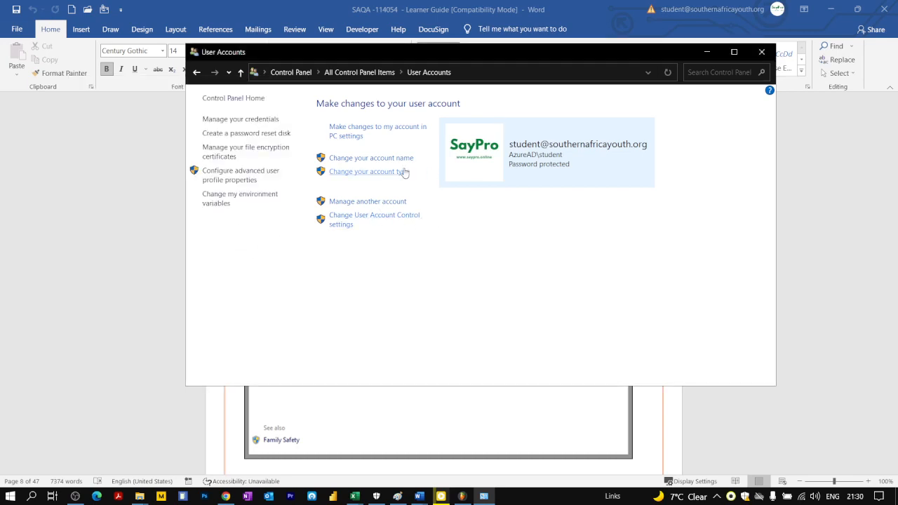
{"action": "left_click", "coordinate": [359, 202]}
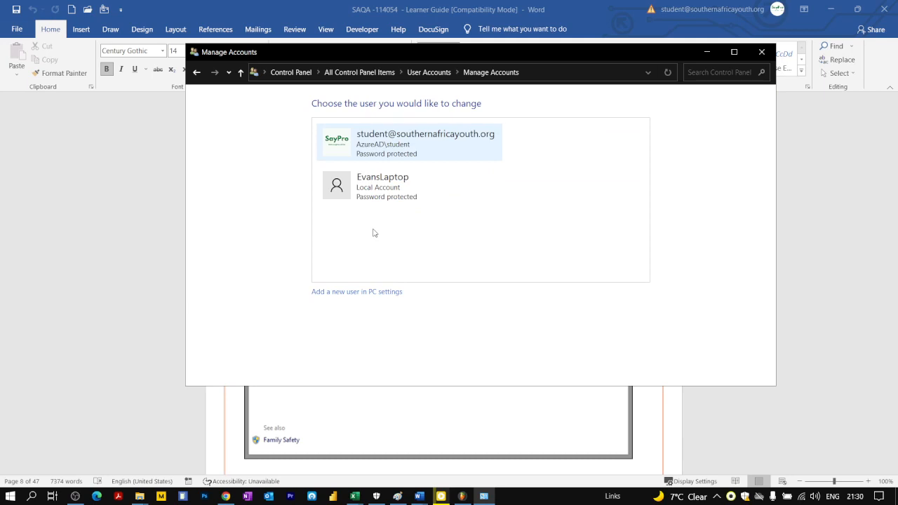
{"action": "left_click", "coordinate": [197, 72]}
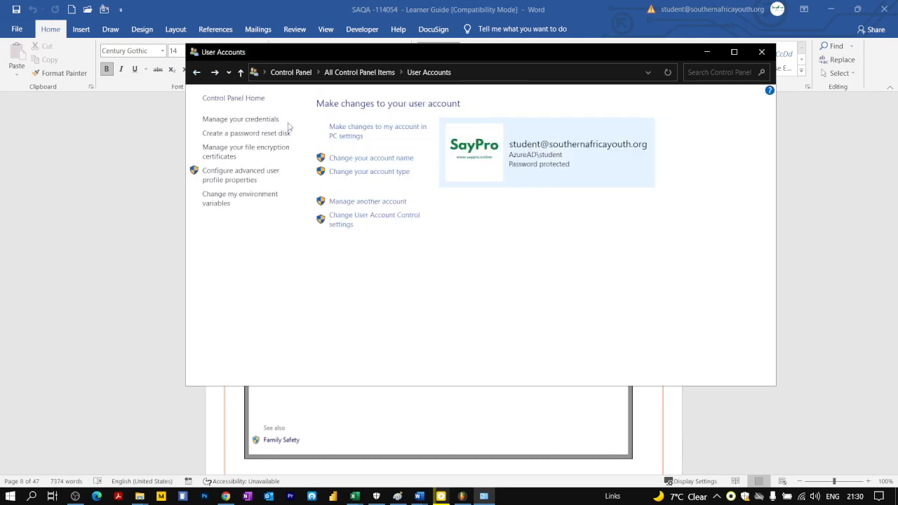
Start adding another person to this PC as a user without a Microsoft account.
{"action": "left_click", "coordinate": [378, 204]}
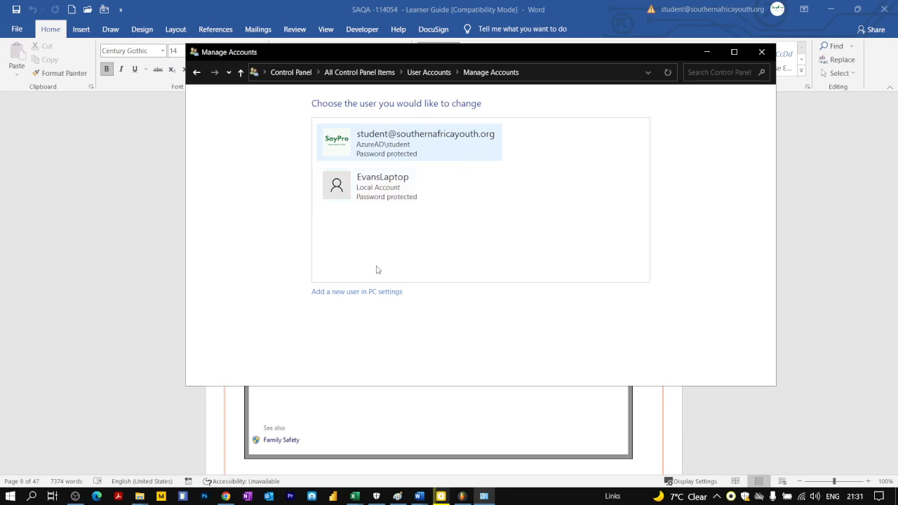
{"action": "left_click", "coordinate": [345, 296]}
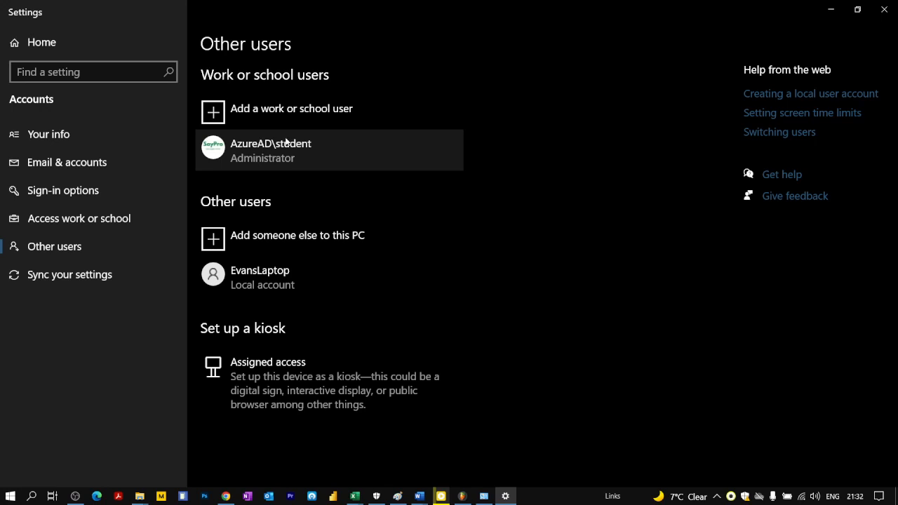
{"action": "left_click", "coordinate": [266, 239]}
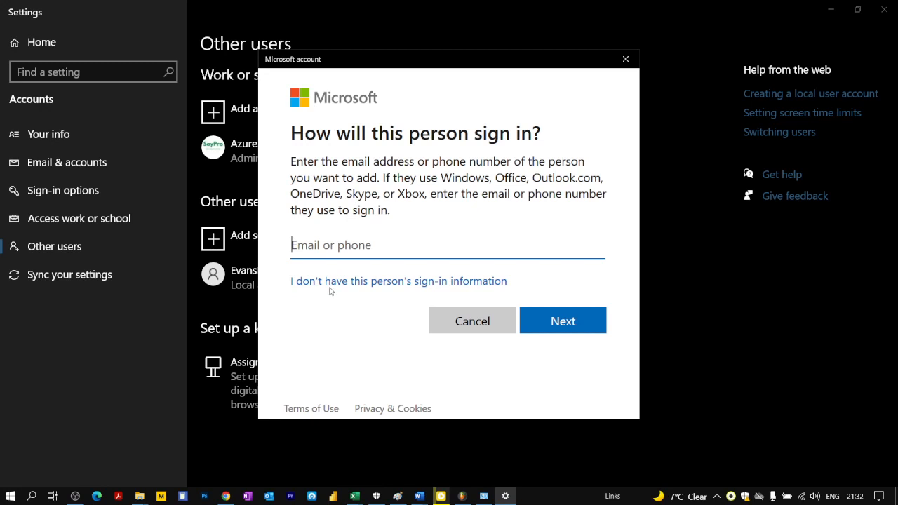
{"action": "left_click", "coordinate": [392, 286]}
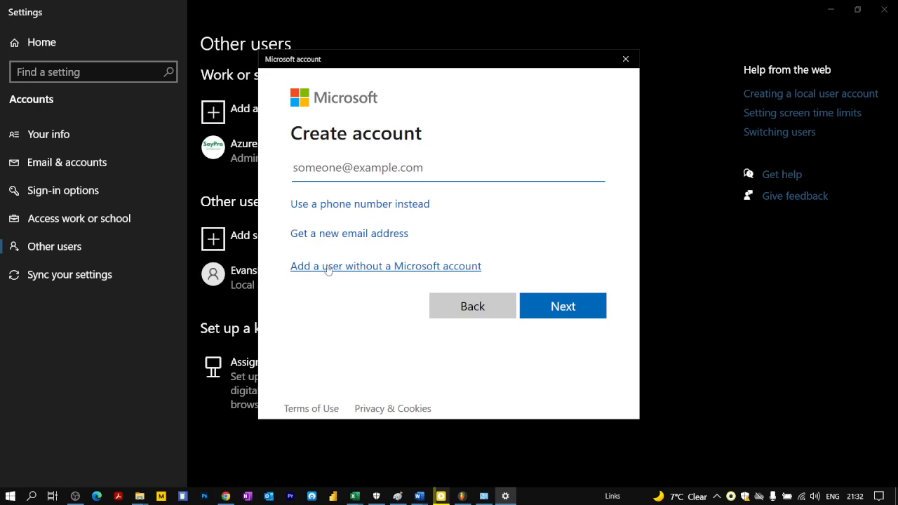
{"action": "left_click", "coordinate": [379, 268]}
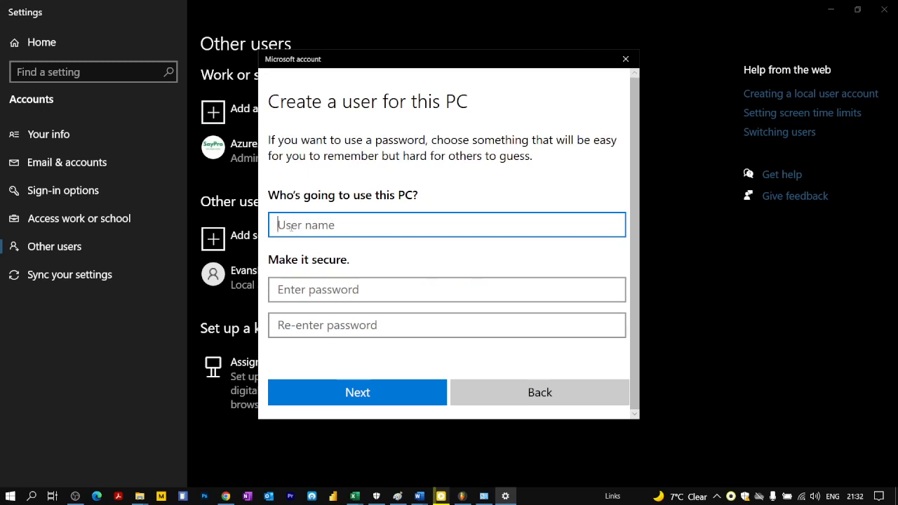
Create the local account with the user name "Example User" and minimize the Settings window.
{"action": "left_click", "coordinate": [292, 288]}
{"action": "left_click", "coordinate": [298, 226]}
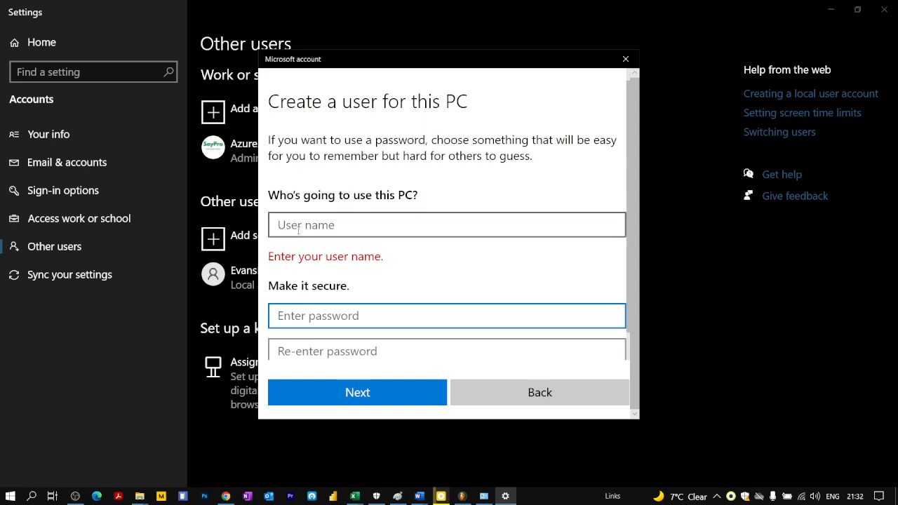
{"action": "type", "text": "Exampe"}
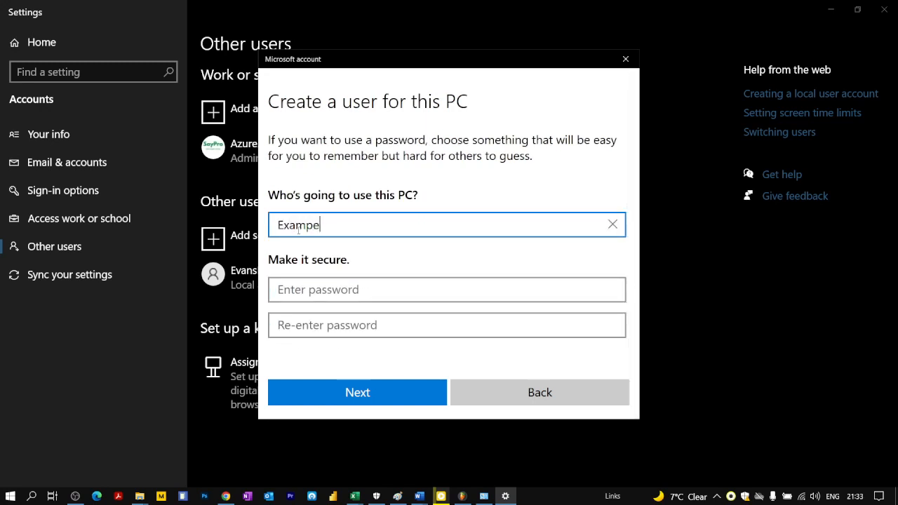
{"action": "key", "text": "BackSpace"}
{"action": "type", "text": "le User"}
{"action": "left_click", "coordinate": [388, 287]}
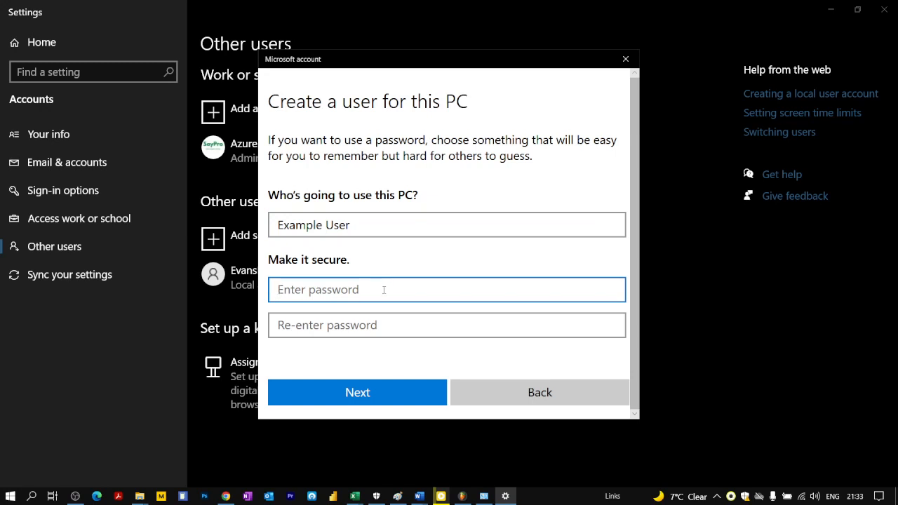
{"action": "left_click", "coordinate": [336, 394]}
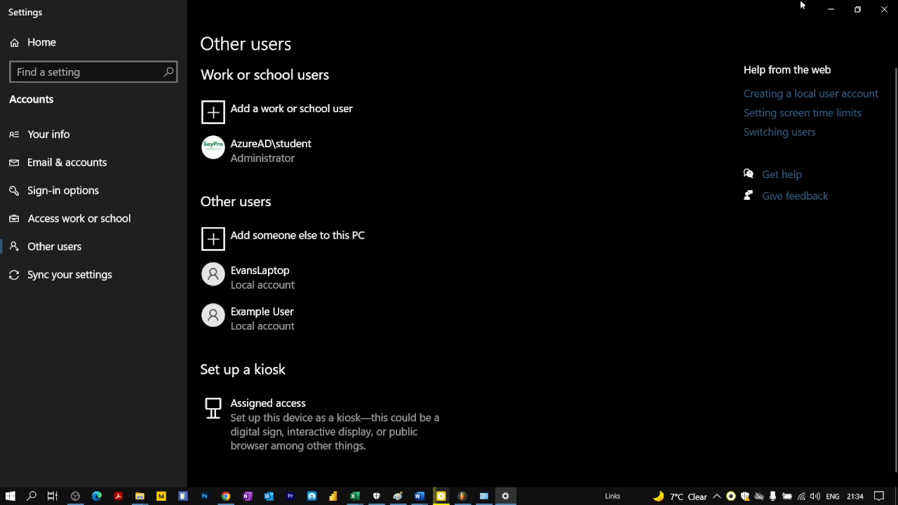
{"action": "left_click", "coordinate": [836, 10]}
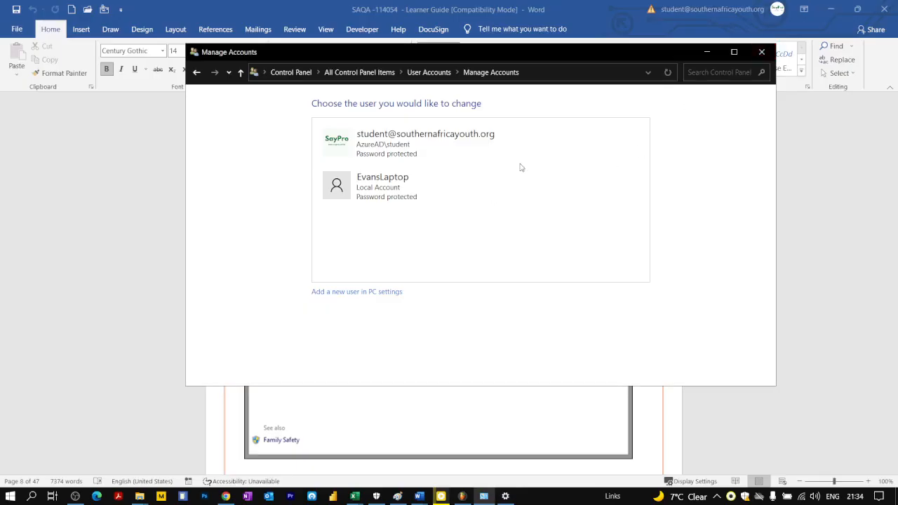
Close the Manage Accounts window and review the user account attributes section in the Word learner guide.
{"action": "left_click", "coordinate": [762, 52]}
{"action": "scroll", "coordinate": [518, 233], "scroll_direction": "down", "scroll_amount": 3}
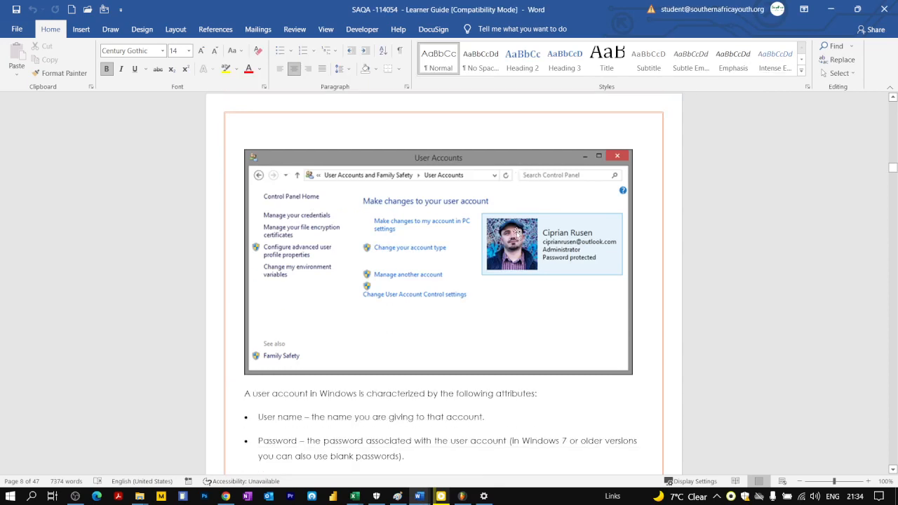
{"action": "scroll", "coordinate": [509, 233], "scroll_direction": "down", "scroll_amount": 3}
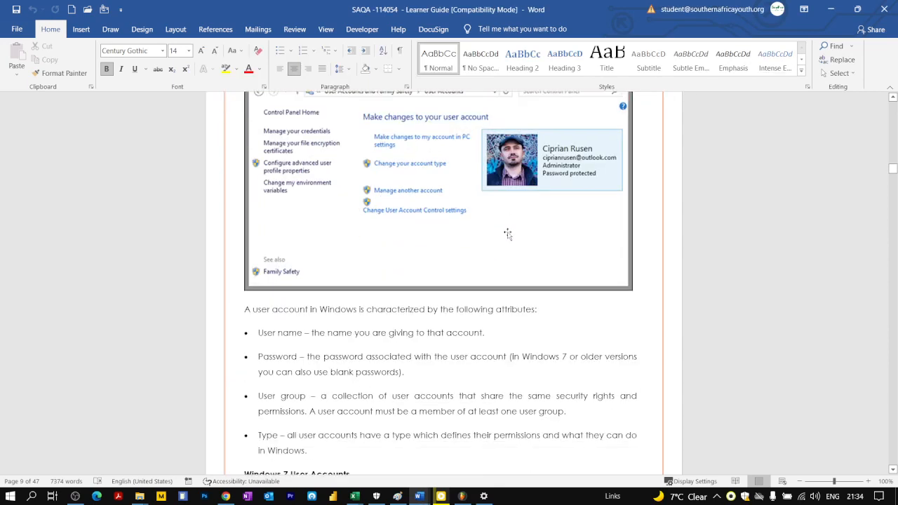
{"action": "scroll", "coordinate": [508, 234], "scroll_direction": "down", "scroll_amount": 3}
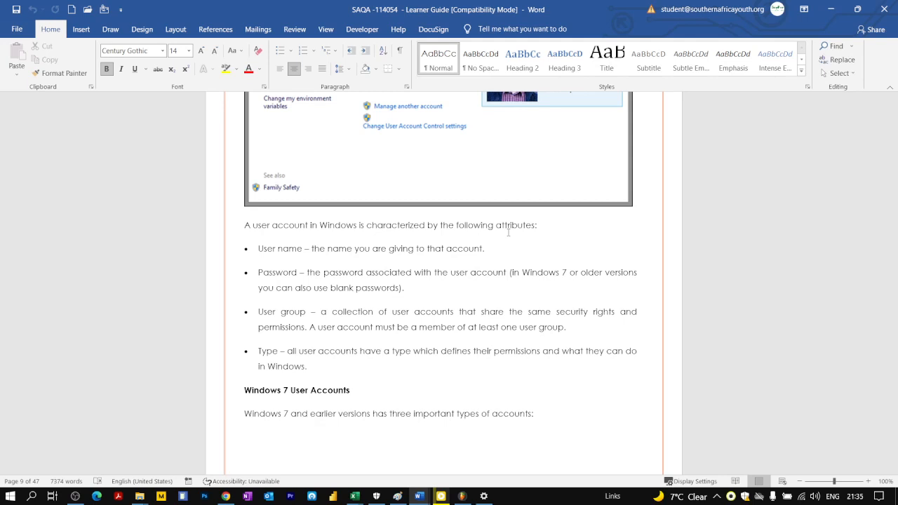
Read the Windows 7 User Accounts section of the guide, covering the Administrator, Standard and Guest account types.
{"action": "scroll", "coordinate": [507, 229], "scroll_direction": "down", "scroll_amount": 10}
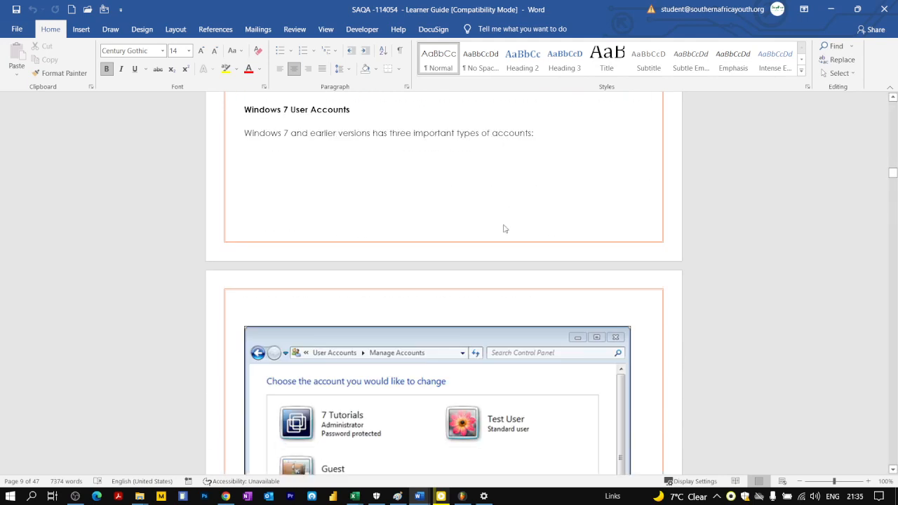
{"action": "scroll", "coordinate": [505, 225], "scroll_direction": "down", "scroll_amount": 8}
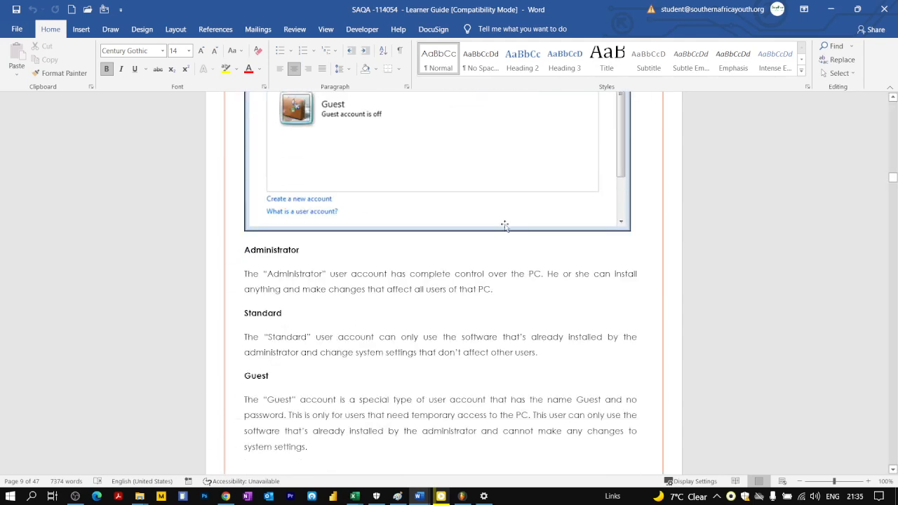
{"action": "scroll", "coordinate": [505, 225], "scroll_direction": "down", "scroll_amount": 4}
{"action": "scroll", "coordinate": [505, 225], "scroll_direction": "down", "scroll_amount": 2}
{"action": "scroll", "coordinate": [507, 224], "scroll_direction": "up", "scroll_amount": 4}
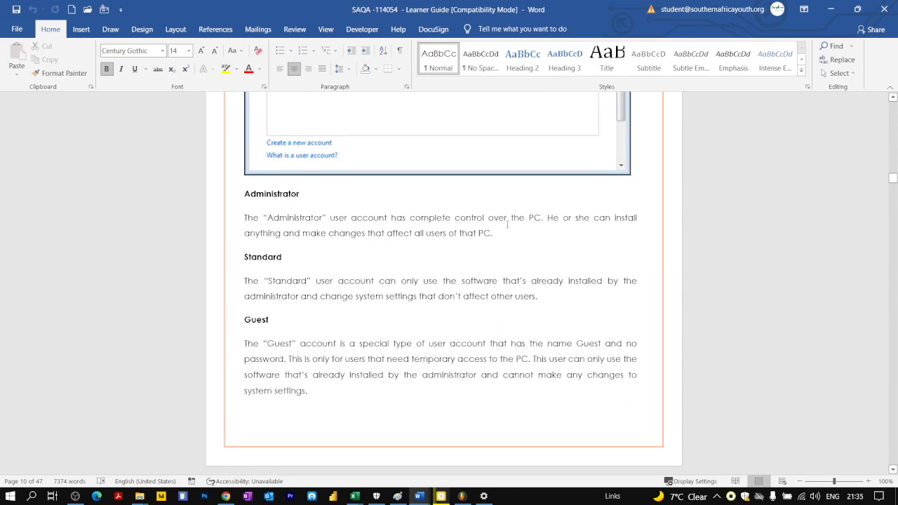